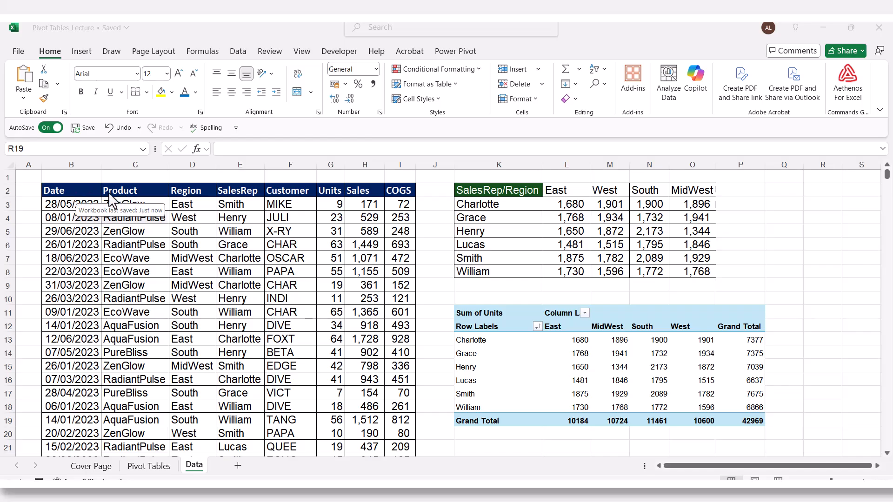
Step: Review the data's column headers: Date, Product, Region, SalesRep, Customer, Units, Sales, COGS
click(59, 189)
click(122, 189)
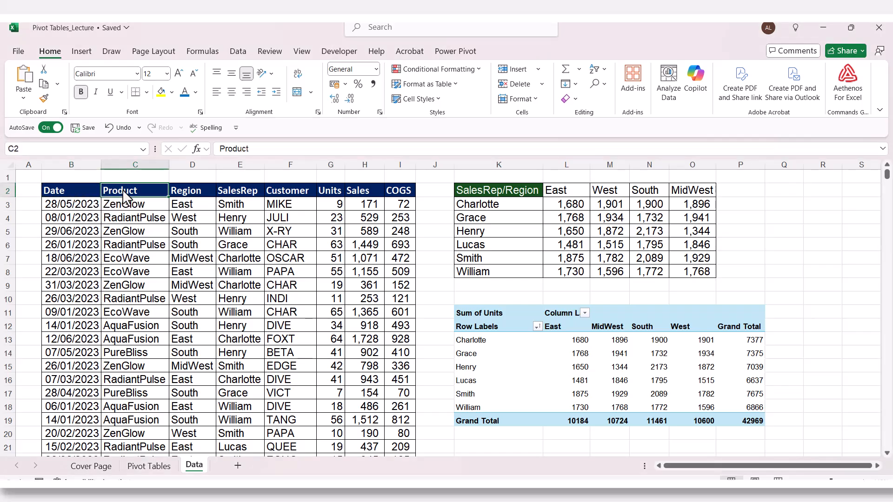
click(200, 196)
click(234, 191)
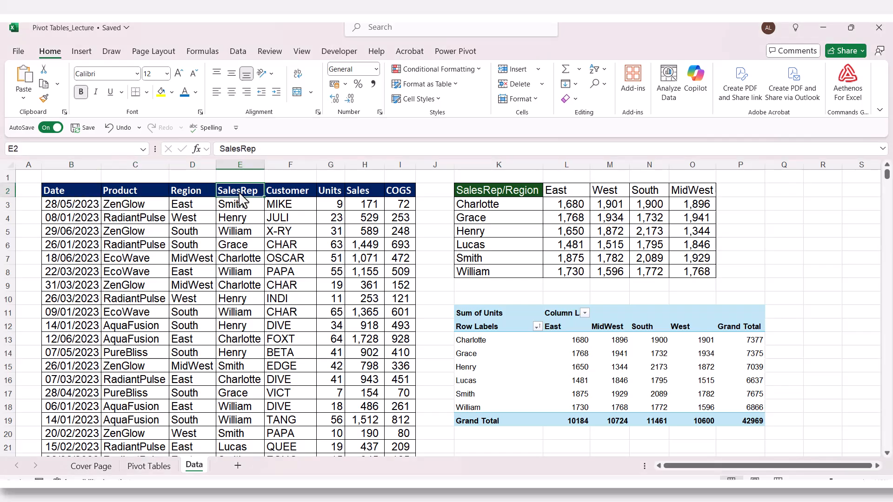
click(291, 195)
click(336, 193)
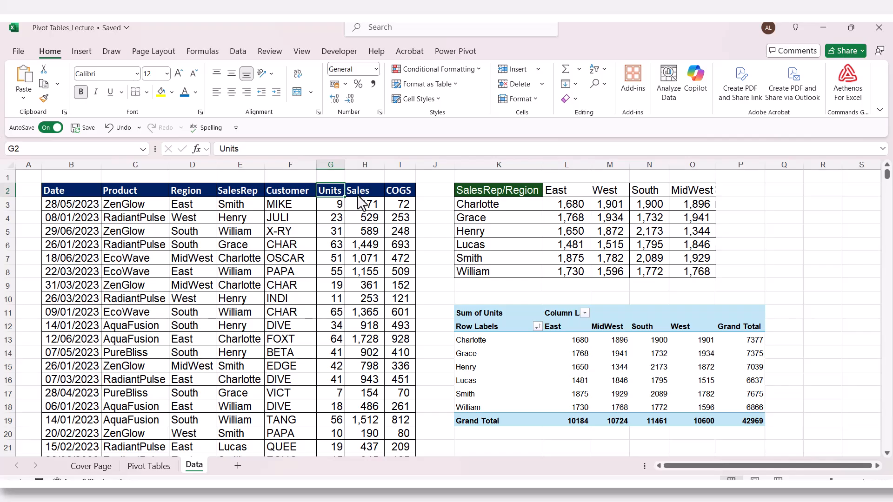
click(358, 194)
click(392, 193)
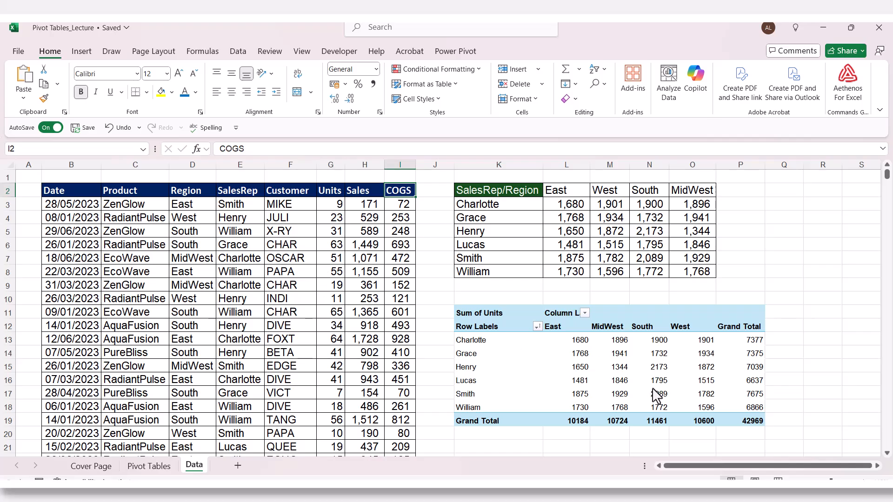
Step: With a cell inside the sales data selected, start a PivotTable From Table/Range
click(550, 369)
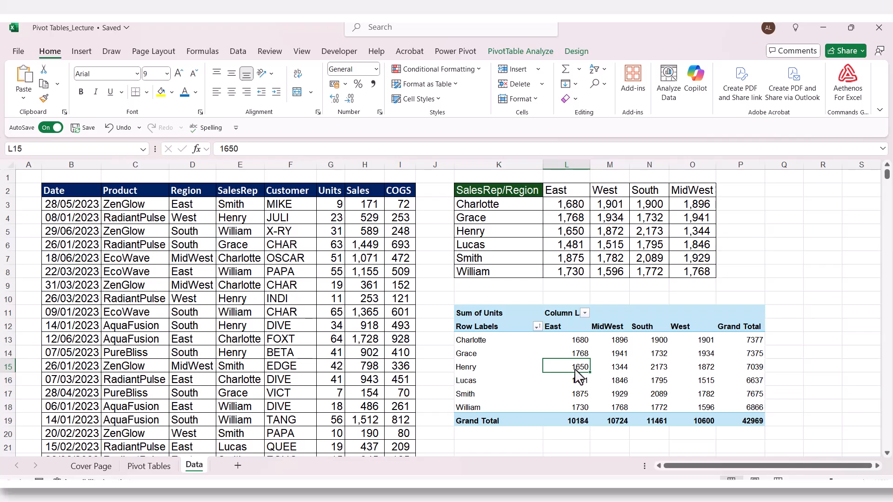
click(326, 261)
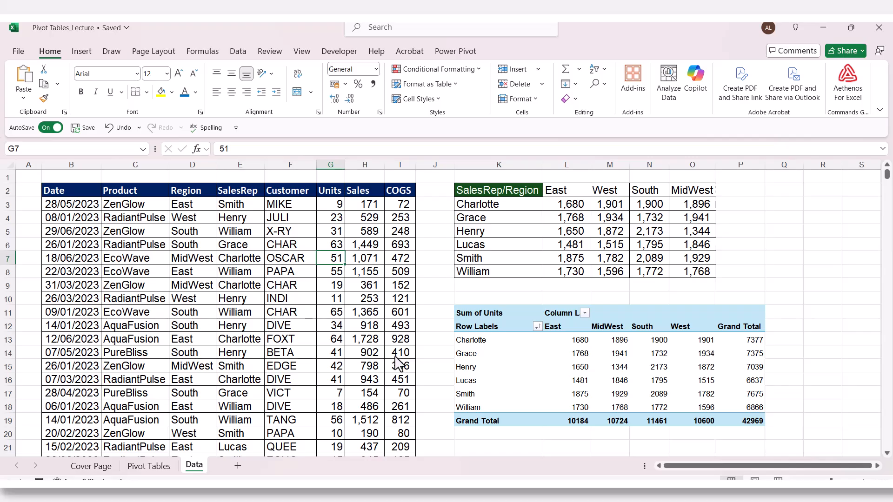
click(201, 263)
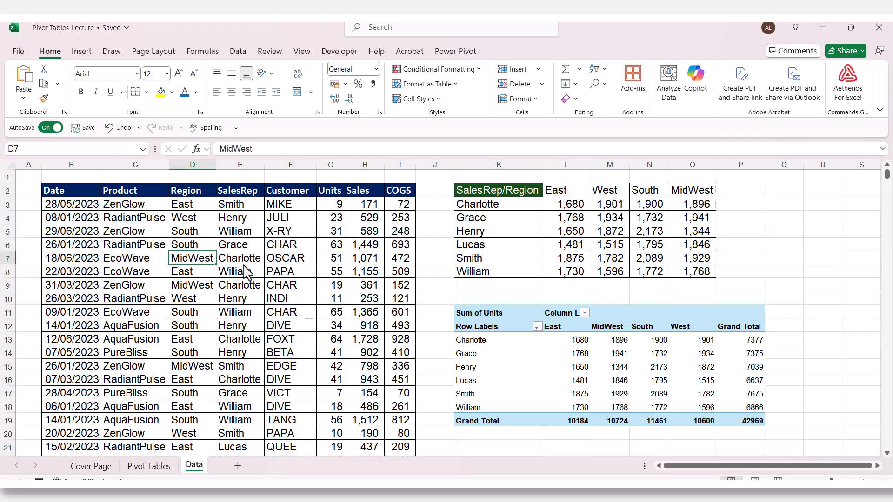
click(238, 248)
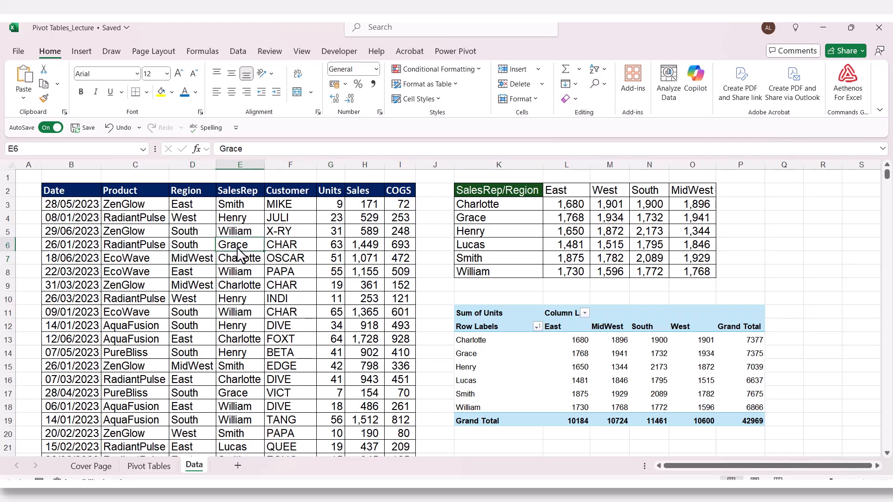
click(194, 229)
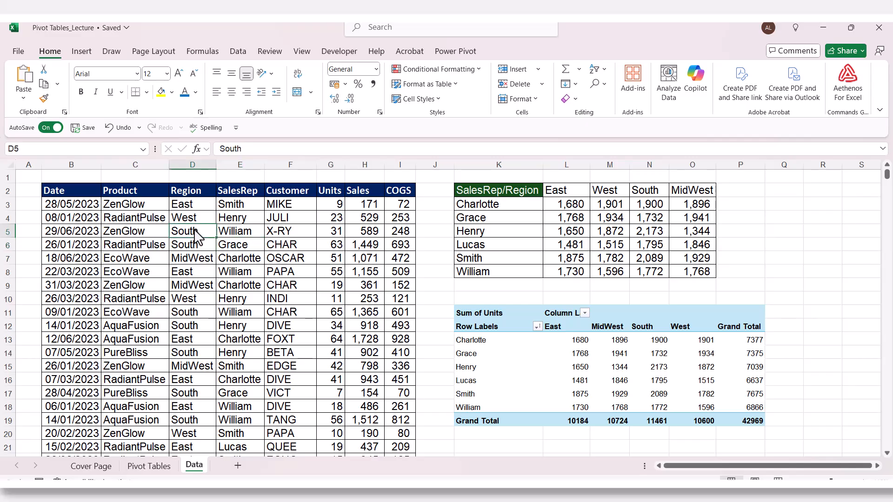
click(80, 55)
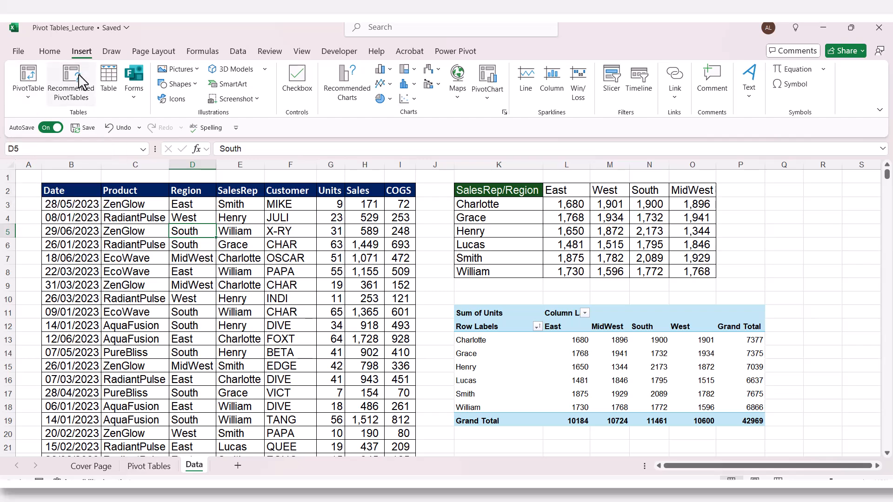
click(27, 97)
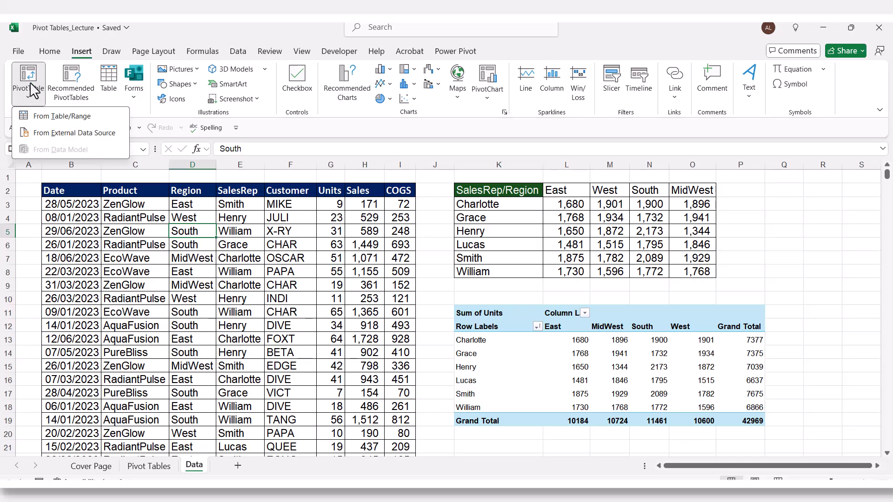
click(34, 84)
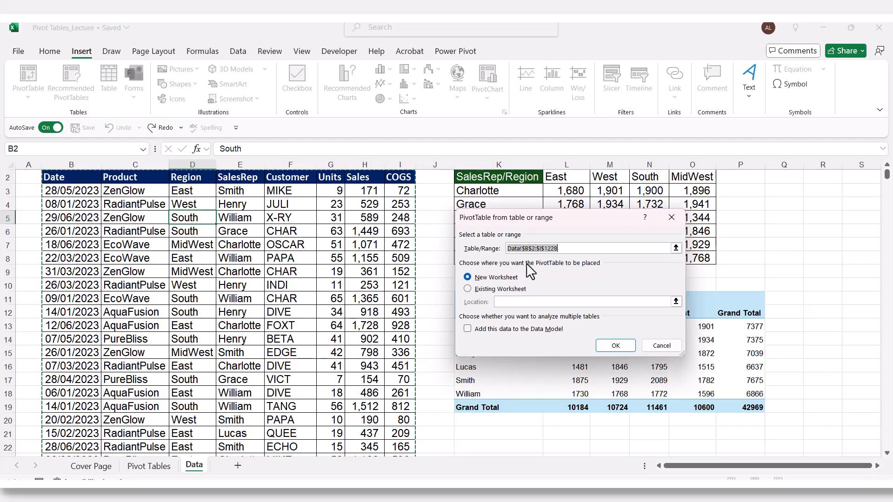
Step: Confirm the source range Data!$B$2:$I$1228 and create the PivotTable on a new worksheet
scroll(352, 273, down, 20)
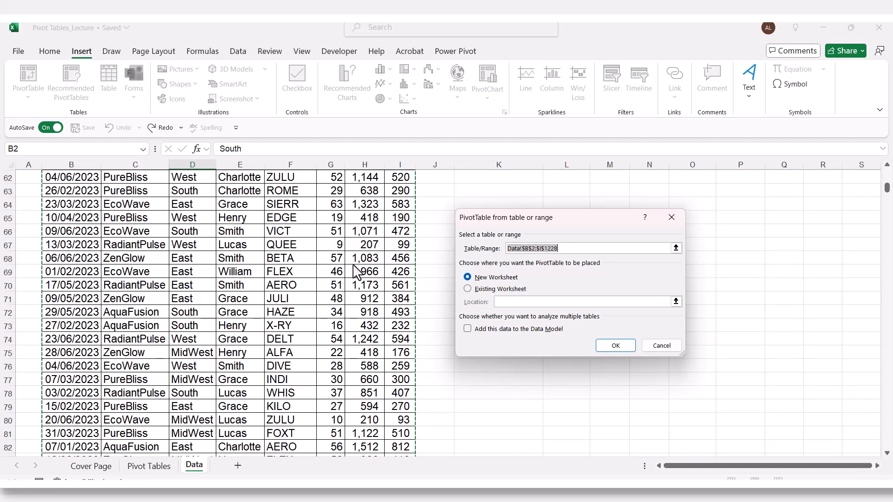
scroll(355, 267, down, 16)
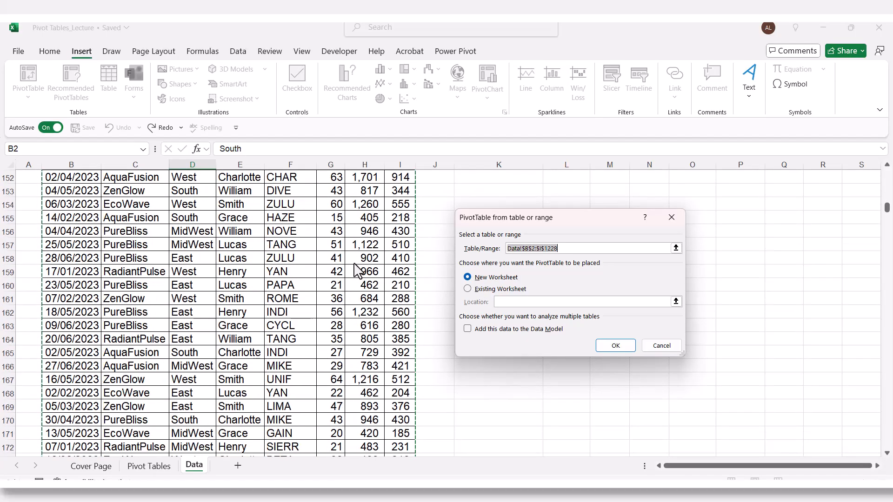
scroll(358, 270, up, 20)
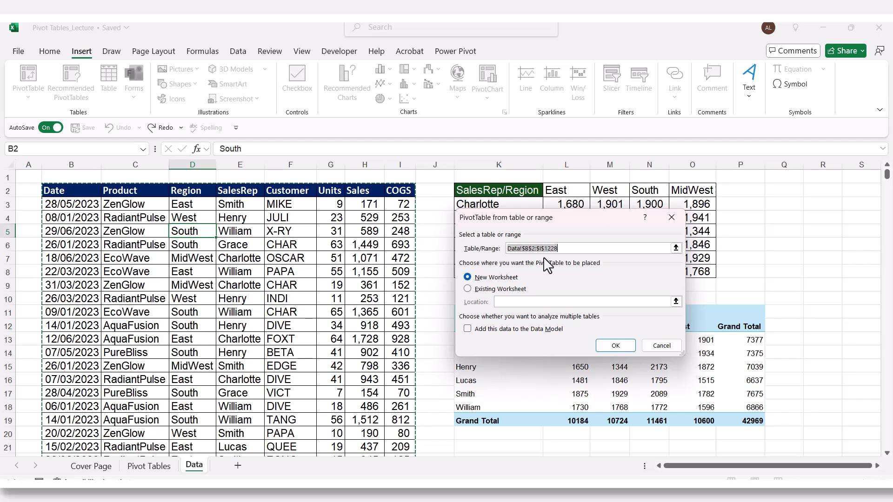
click(676, 249)
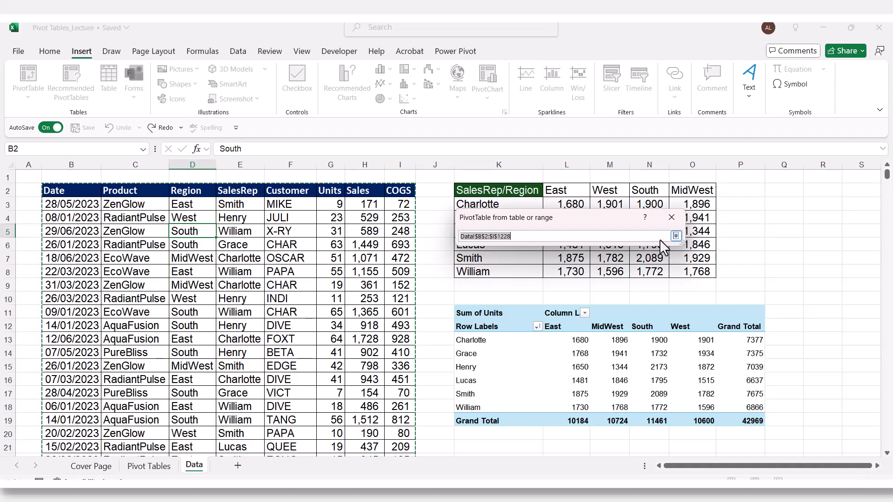
click(676, 235)
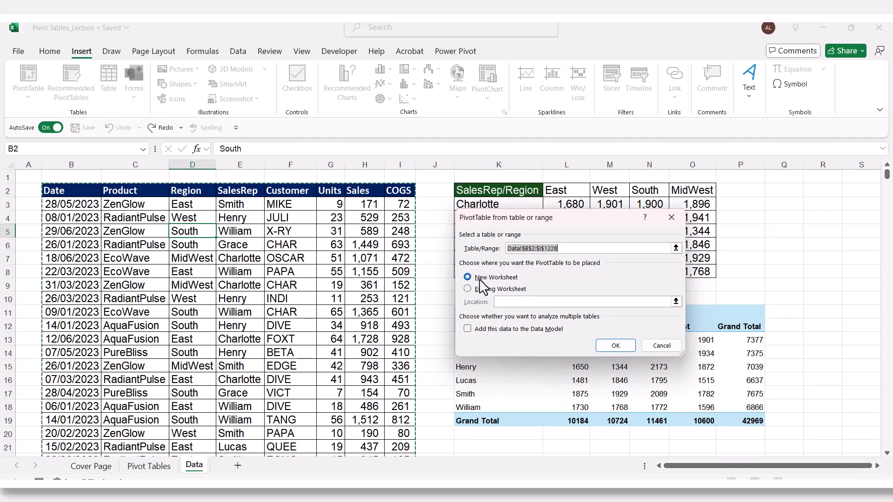
click(615, 345)
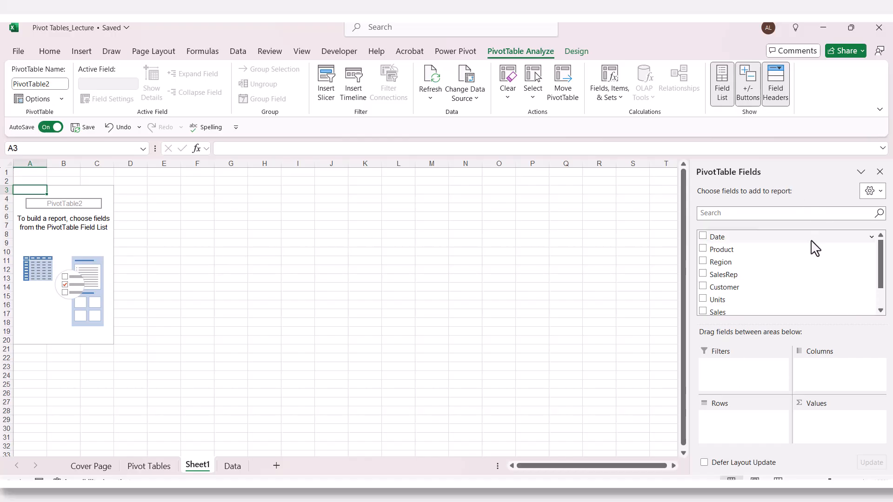
scroll(742, 258, down, 1)
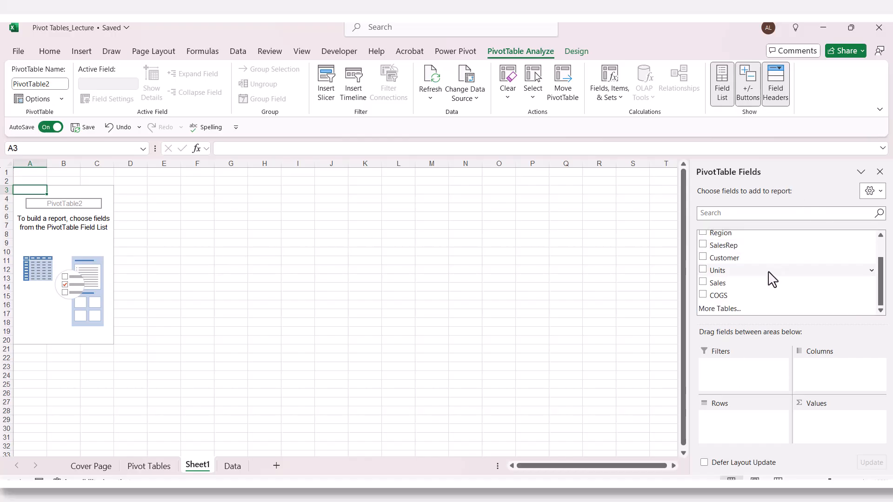
scroll(744, 244, up, 1)
scroll(747, 246, down, 1)
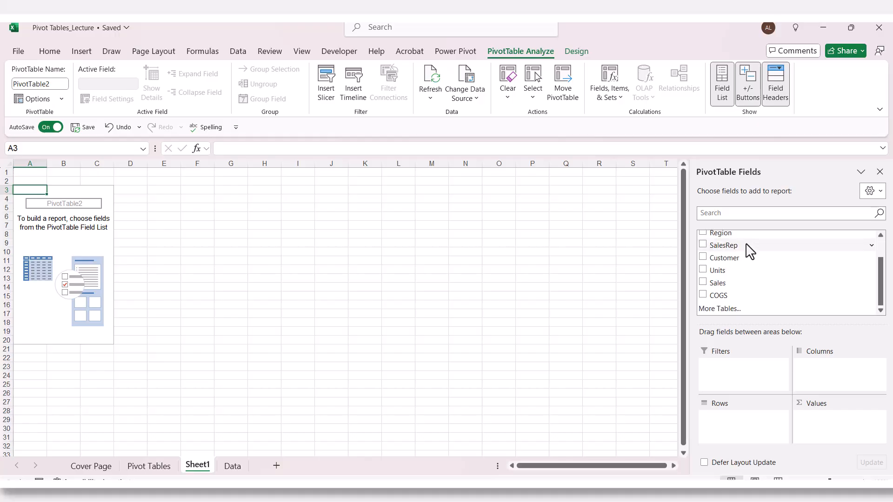
scroll(746, 245, up, 1)
scroll(749, 251, down, 1)
scroll(772, 279, up, 1)
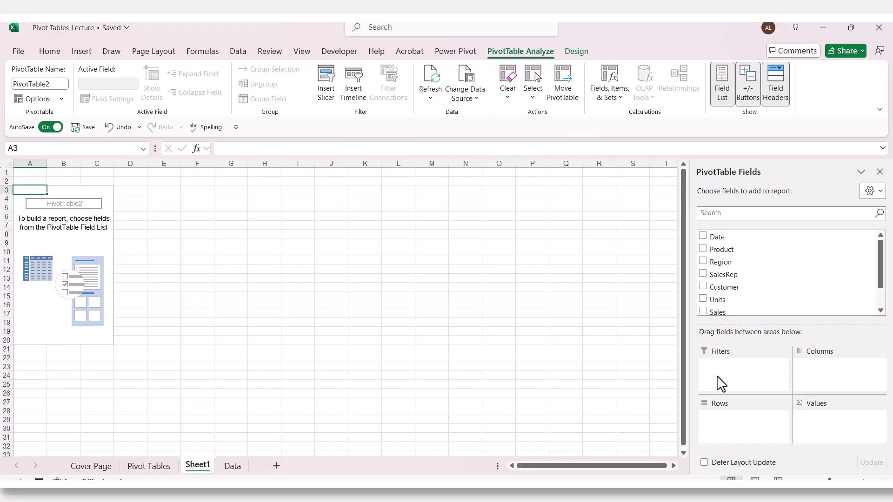
scroll(741, 279, down, 1)
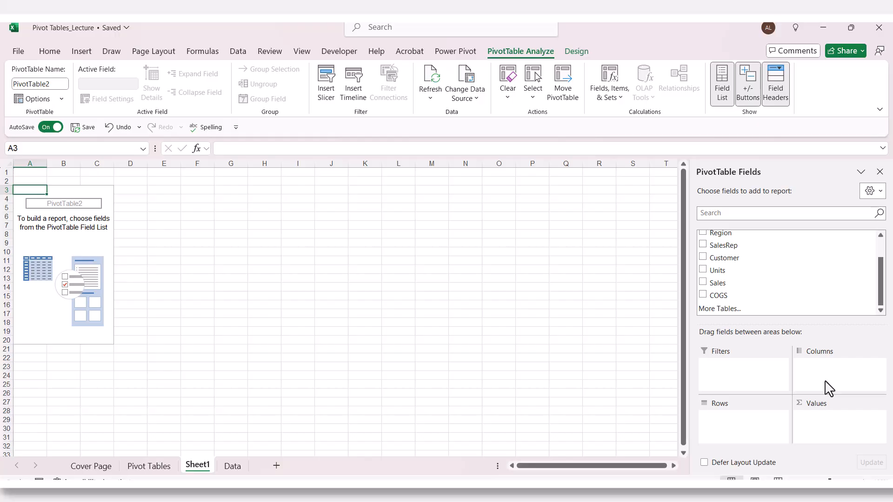
key(ctrl+Page_Down)
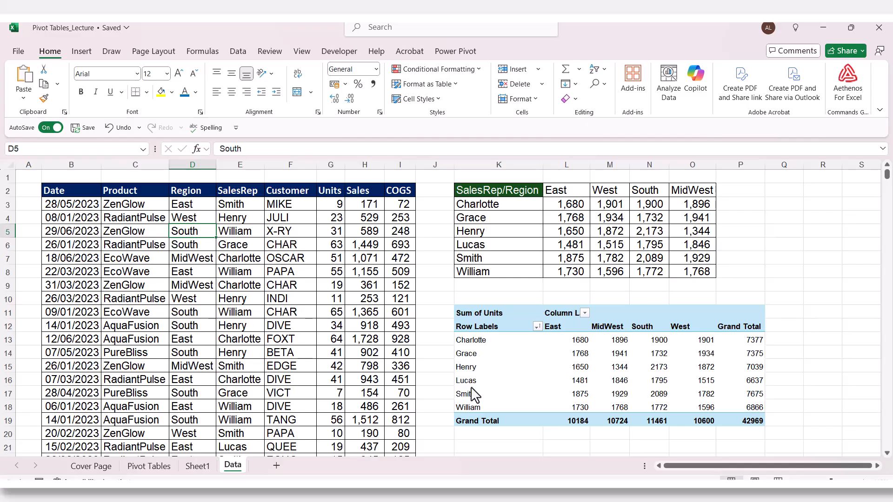
click(208, 470)
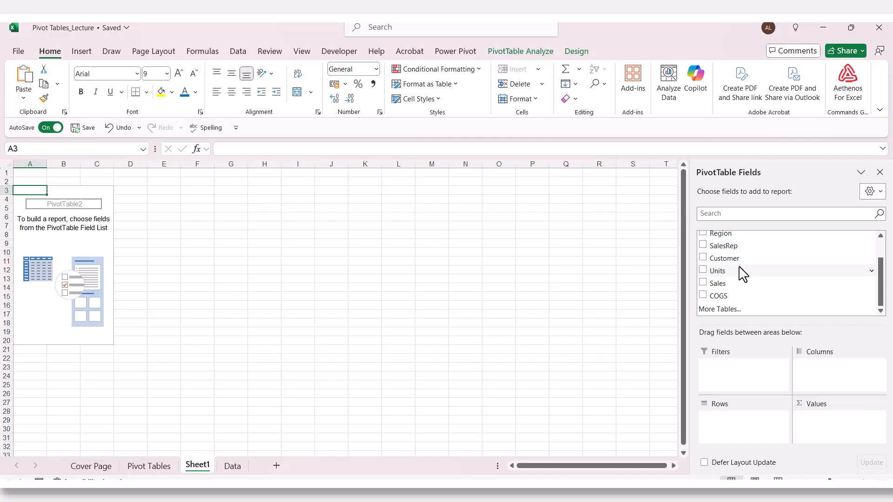
scroll(737, 275, up, 1)
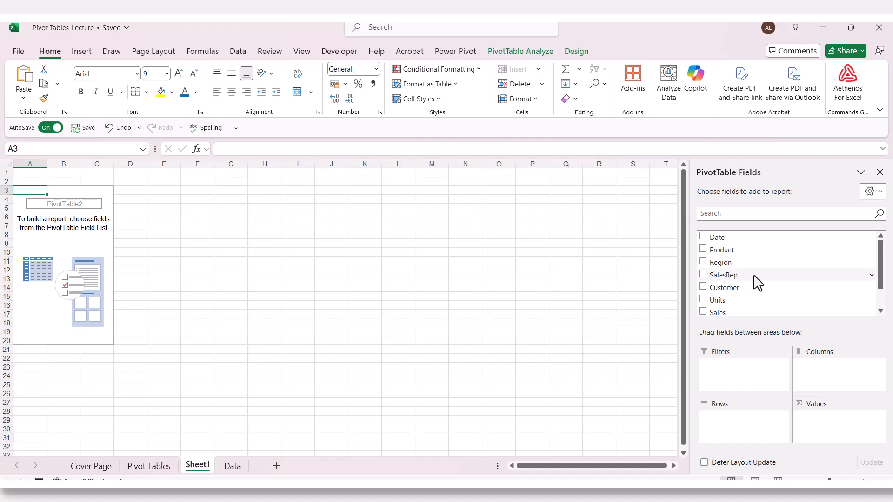
Step: Place Region in the pivot's columns and SalesRep in its rows
click(703, 262)
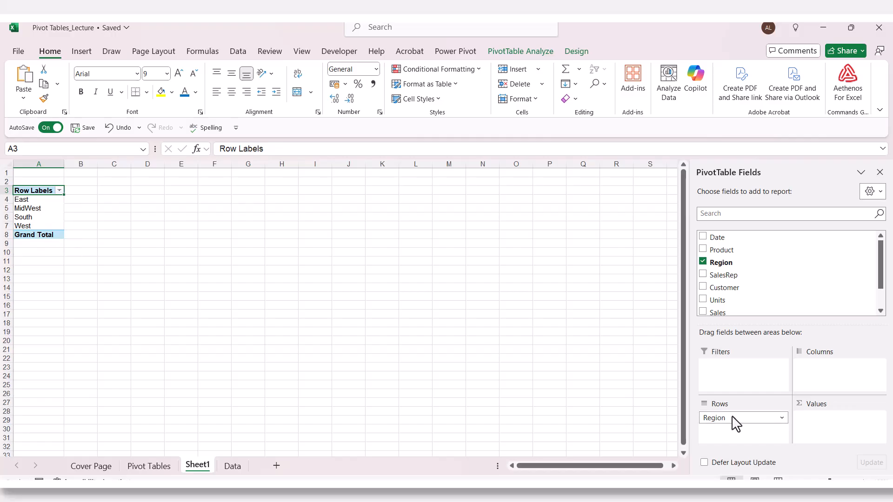
drag(733, 419, 827, 369)
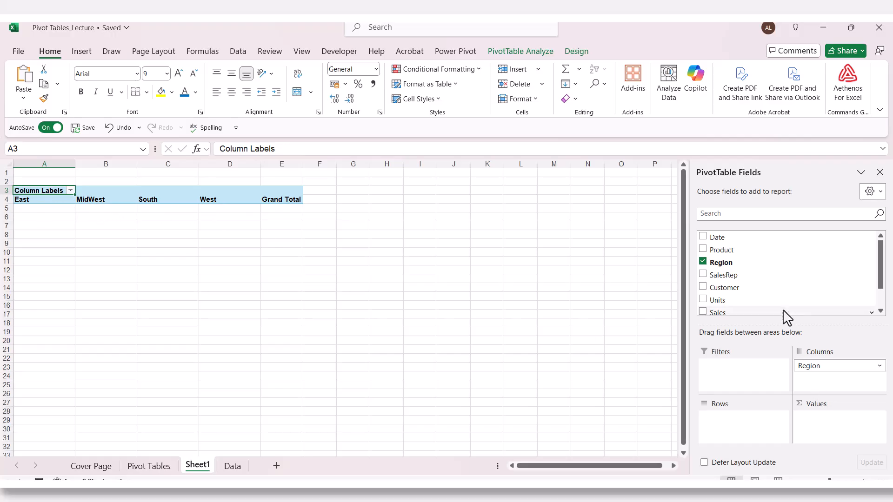
click(703, 274)
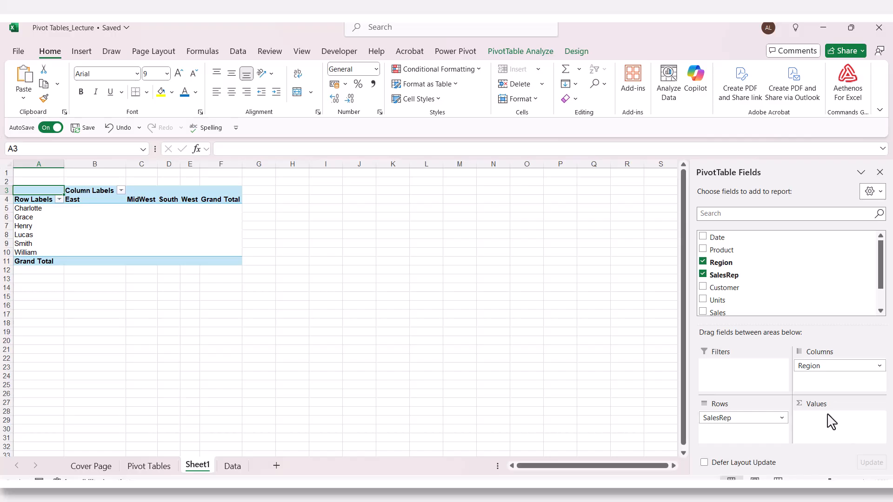
Step: Add Units to the pivot's values as Sum of Units
click(703, 301)
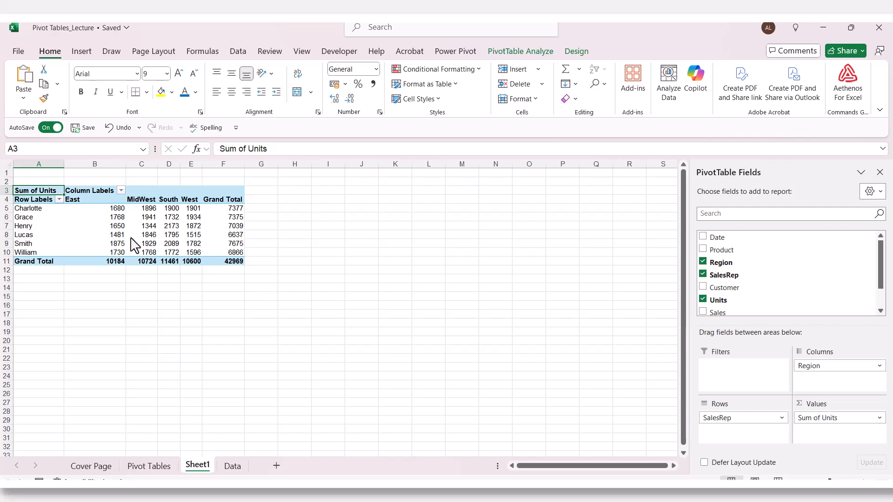
Step: In Units' Value Field Settings, try Count, Average and Max, then return to Sum
click(880, 418)
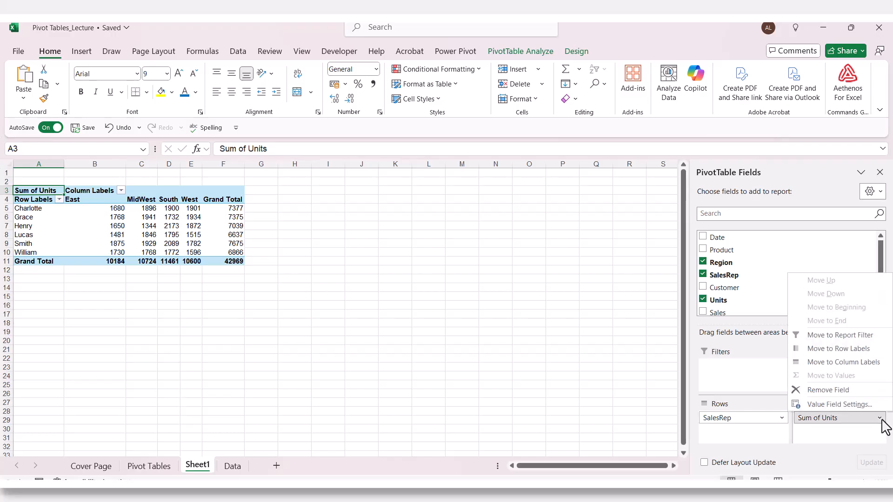
click(847, 404)
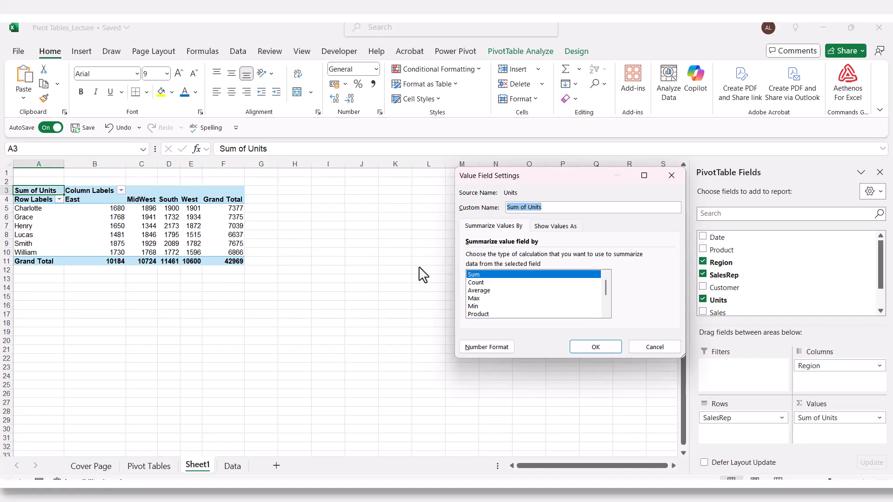
click(480, 284)
click(482, 290)
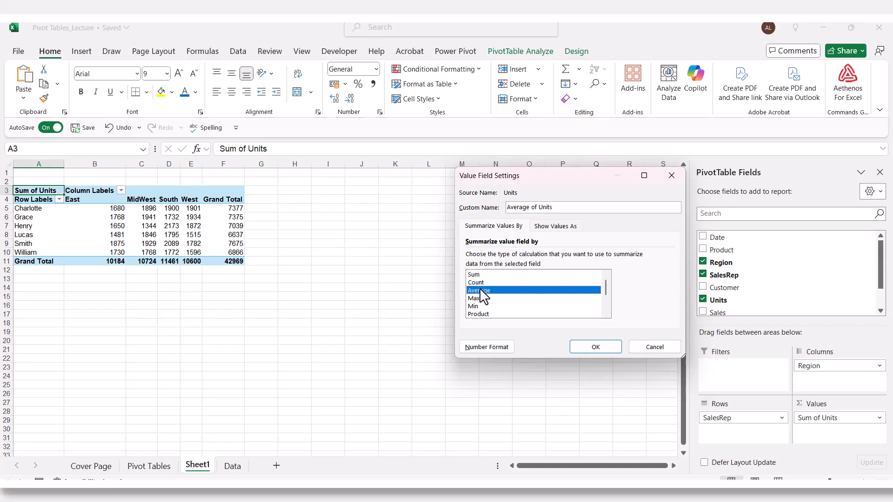
click(478, 299)
scroll(514, 315, down, 2)
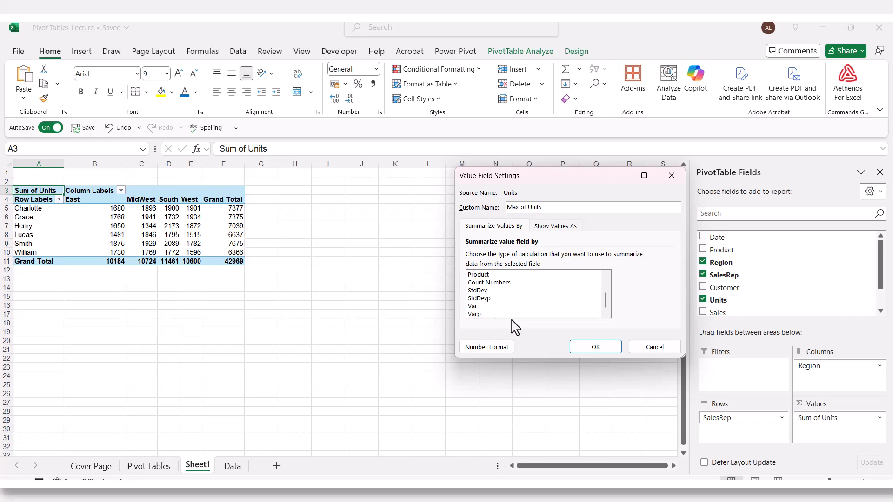
drag(607, 299, 548, 304)
scroll(548, 305, up, 2)
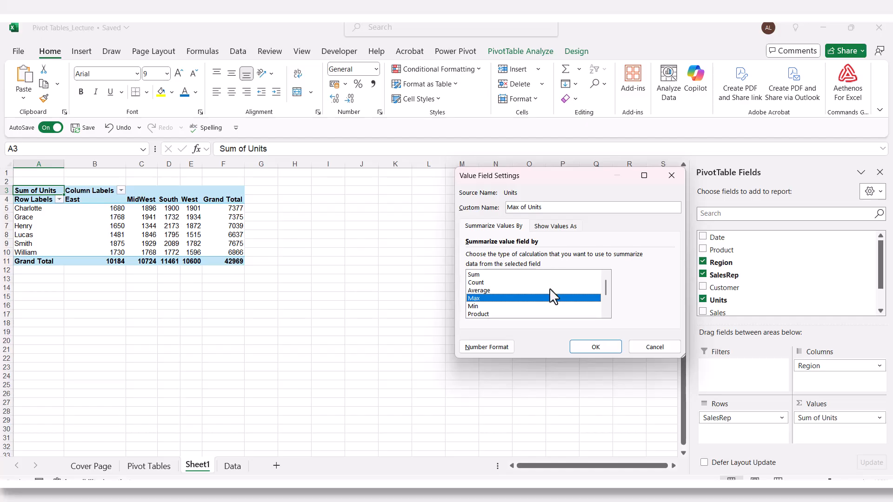
scroll(549, 288, down, 2)
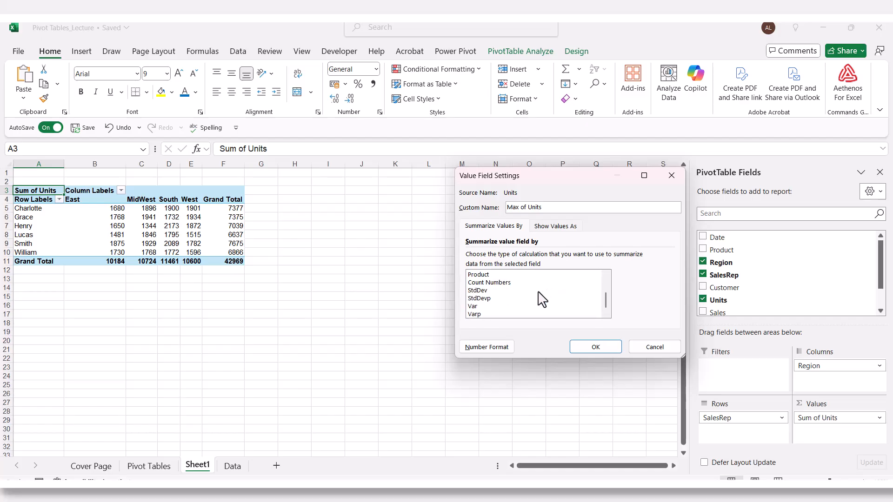
scroll(539, 292, up, 2)
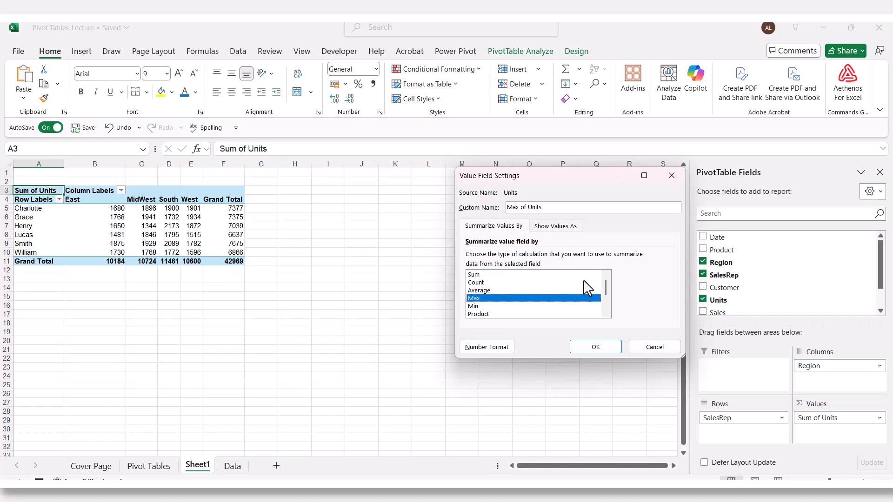
click(488, 277)
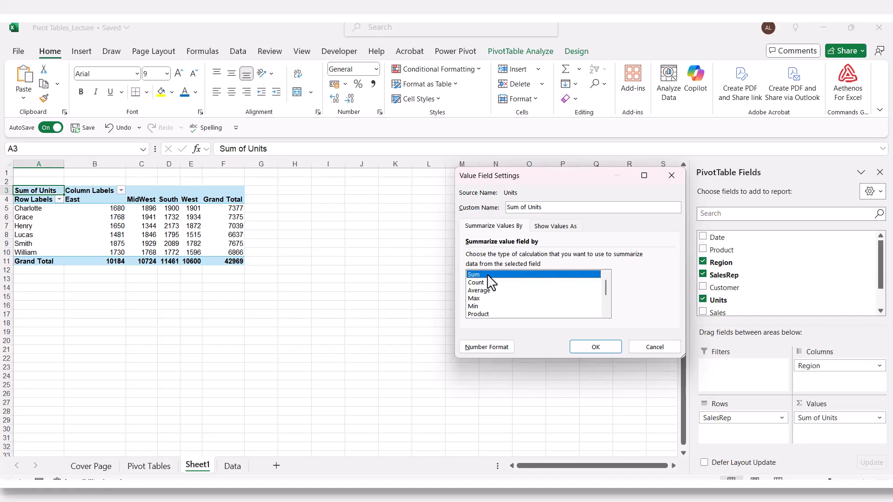
Step: Close Value Field Settings keeping Sum, then select the South total in cell D7
click(589, 350)
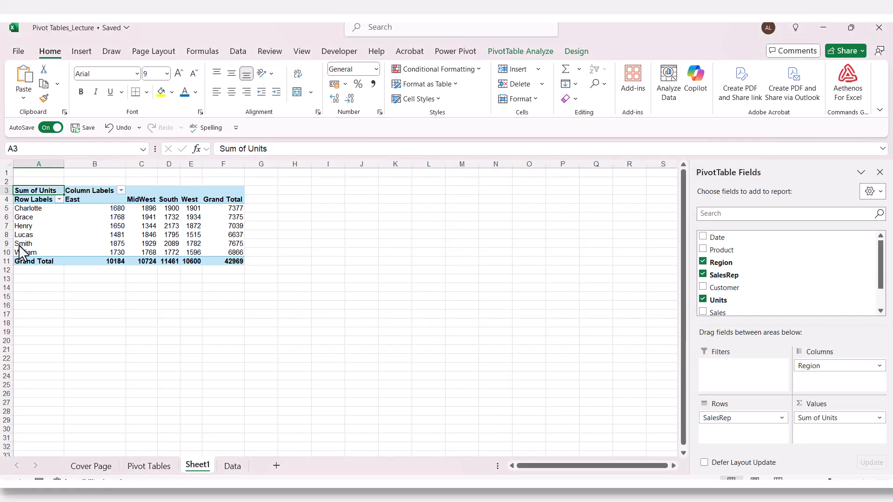
mouse_move(188, 230)
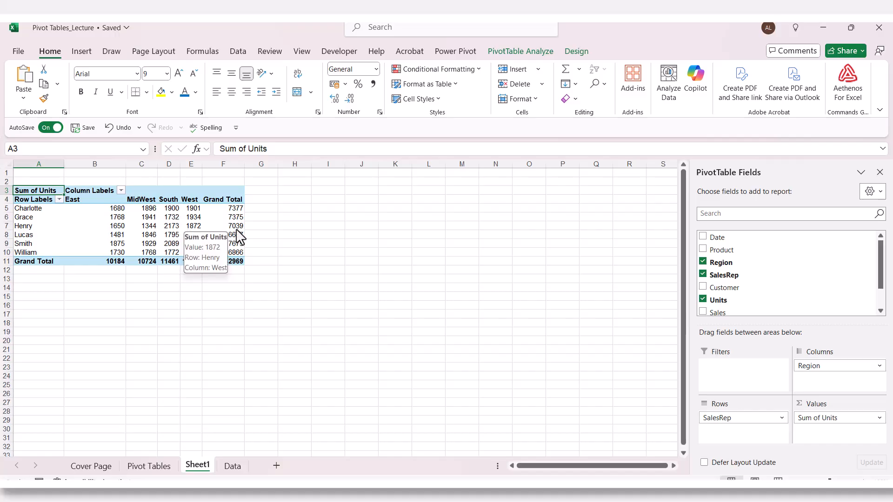
click(175, 228)
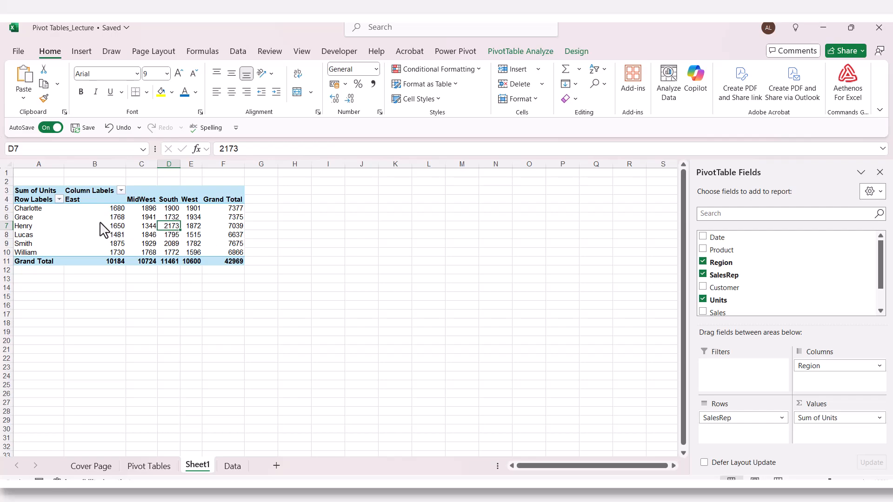
mouse_move(104, 226)
mouse_move(136, 227)
drag(119, 209, 211, 251)
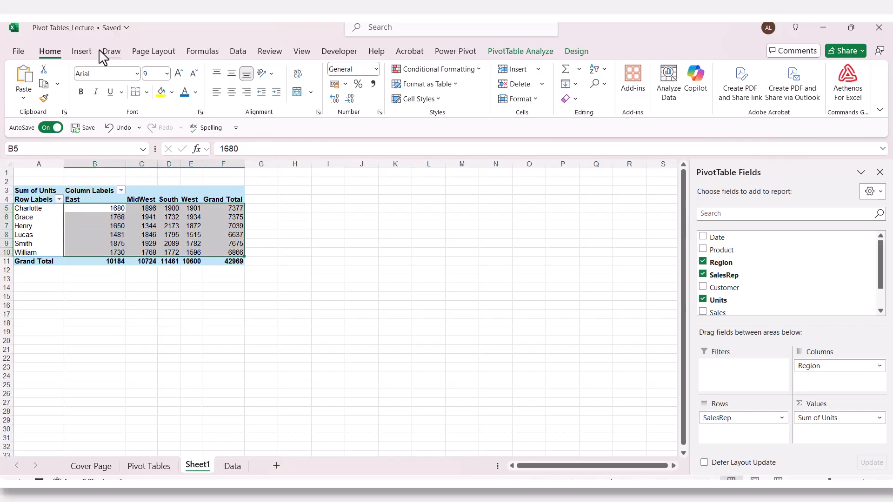
click(373, 83)
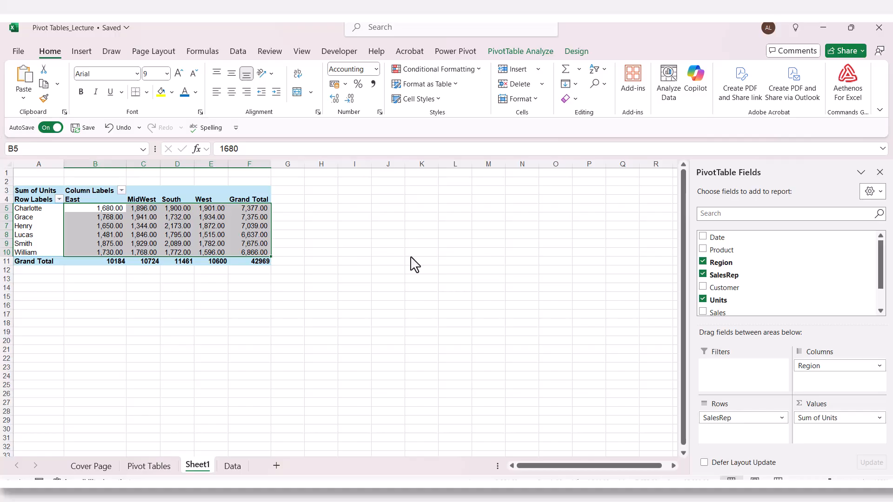
key(ctrl+z)
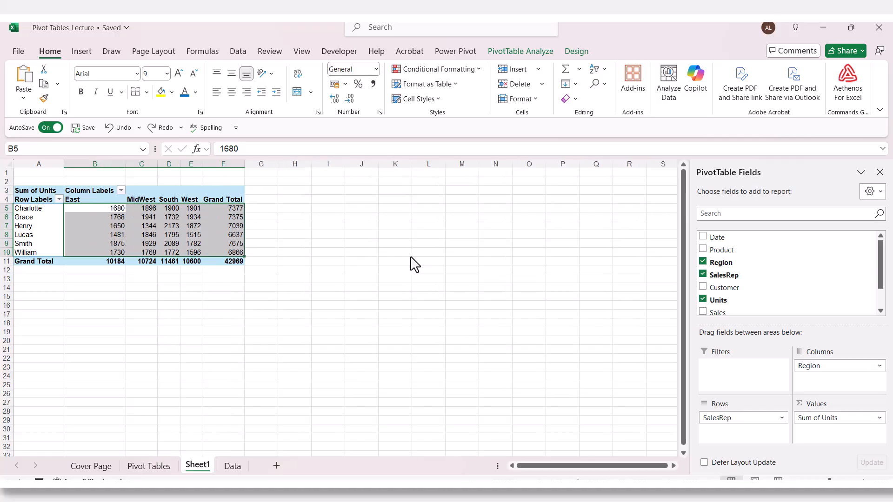
Step: Reopen Value Field Settings for Sum of Units from a pivot value cell and move it aside
click(152, 234)
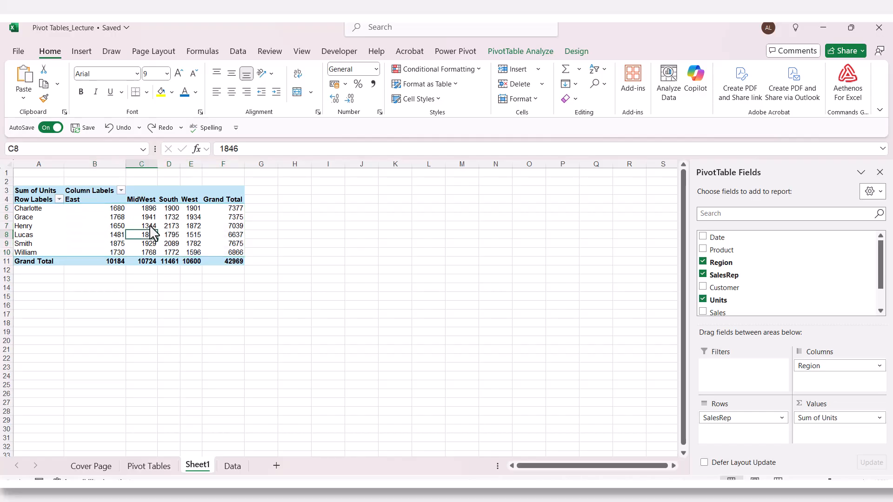
click(147, 225)
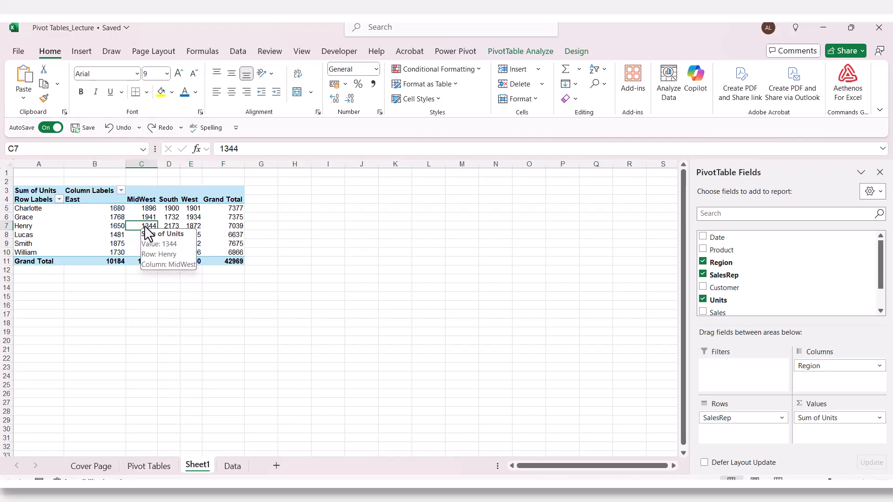
right_click(144, 225)
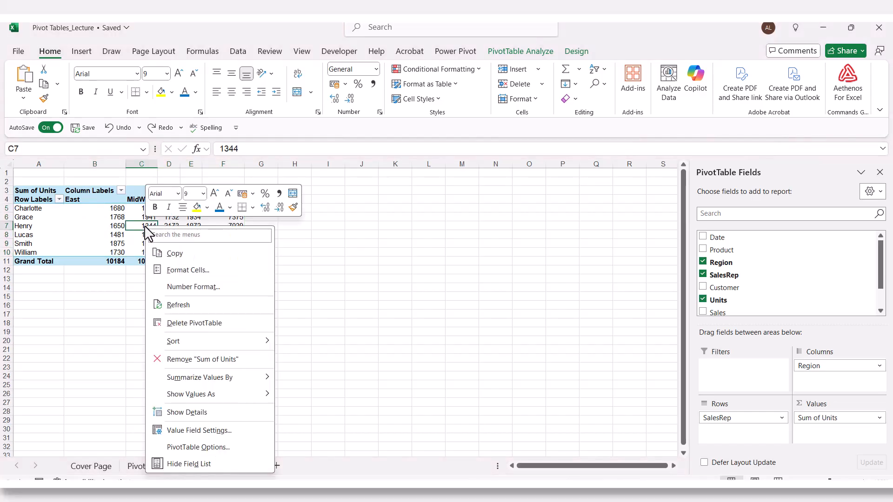
click(223, 430)
drag(229, 309, 404, 189)
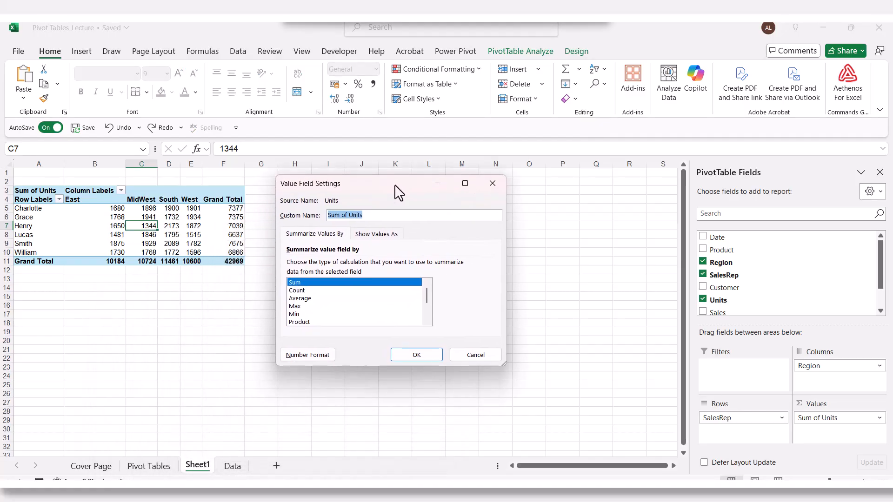
Step: Format Sum of Units as Number with 0 decimal places and a 1000 separator
click(307, 354)
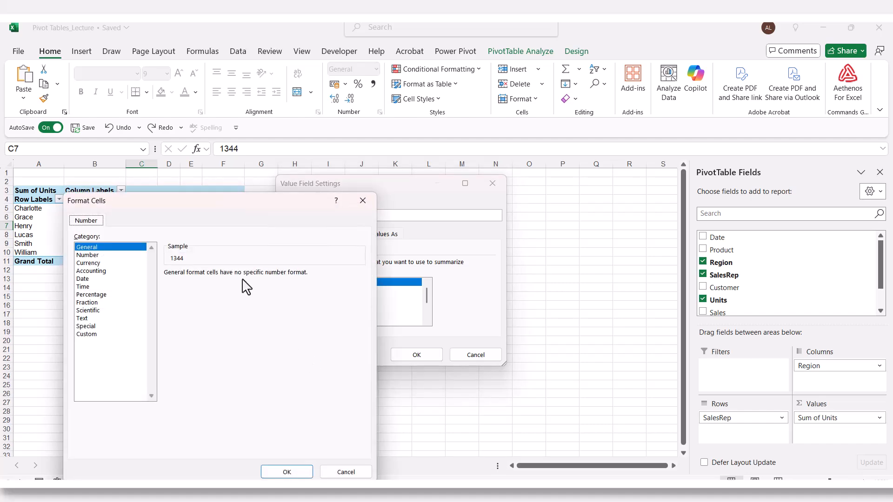
drag(186, 214, 437, 145)
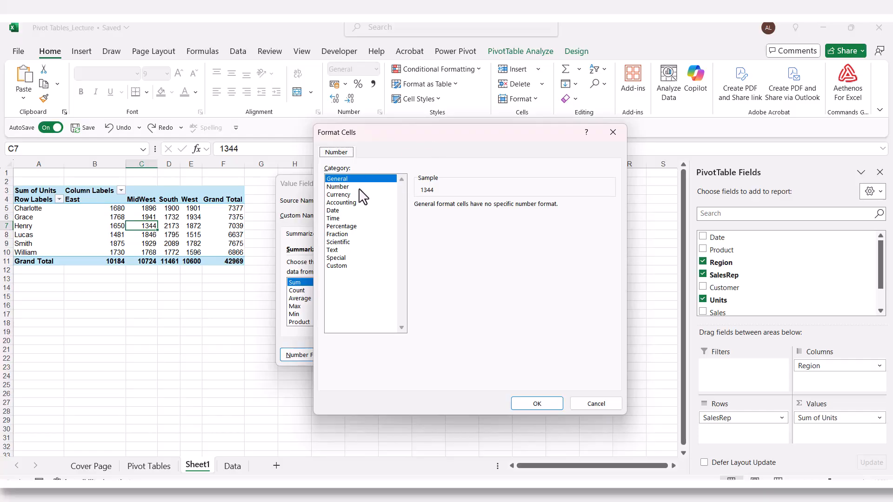
click(344, 186)
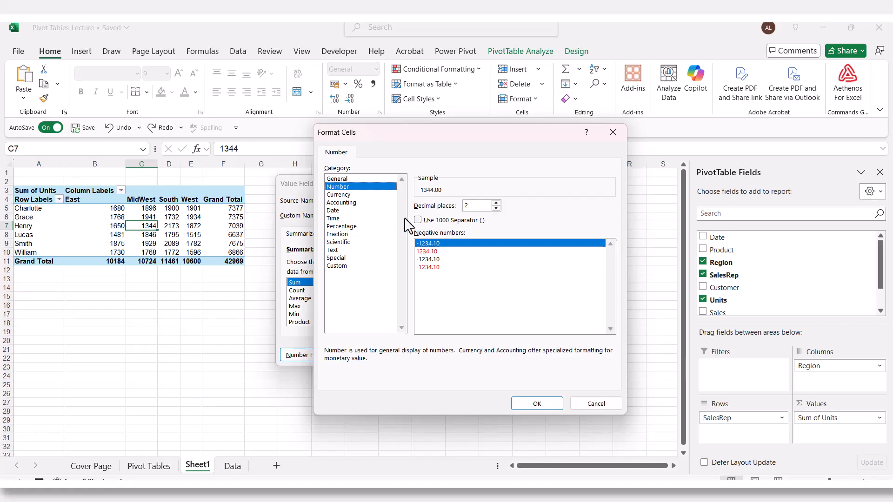
click(496, 208)
click(417, 220)
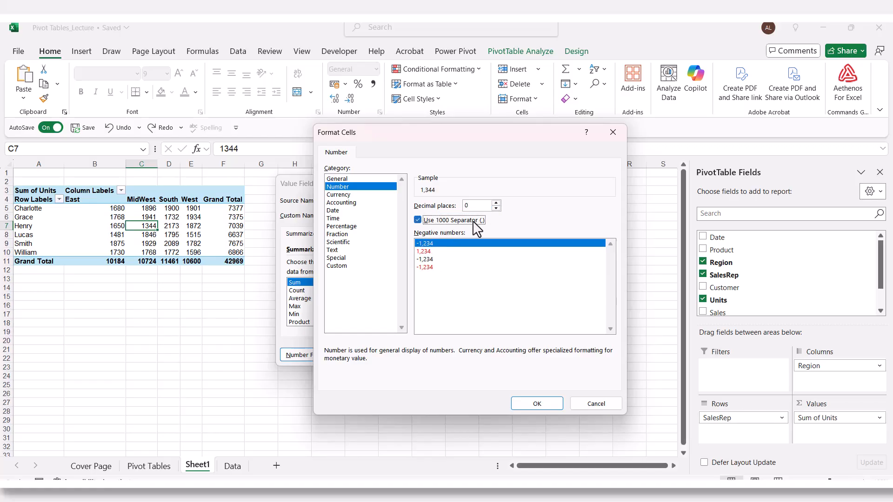
click(530, 402)
click(419, 354)
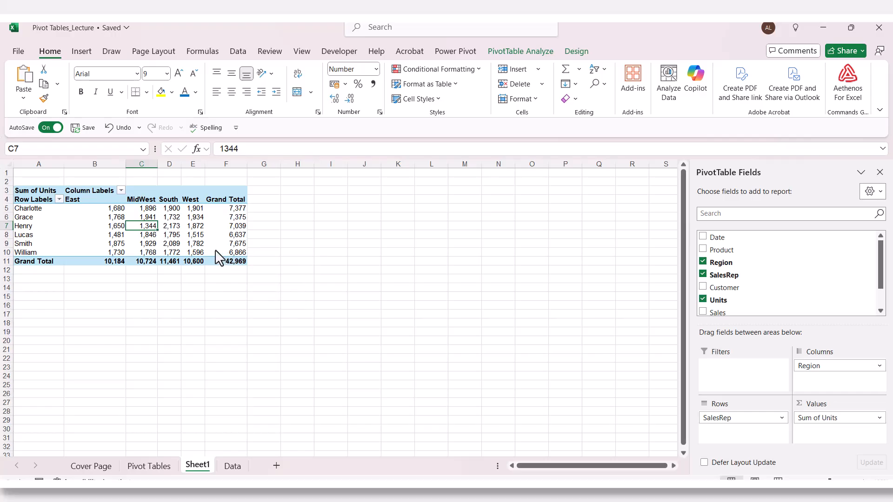
click(376, 245)
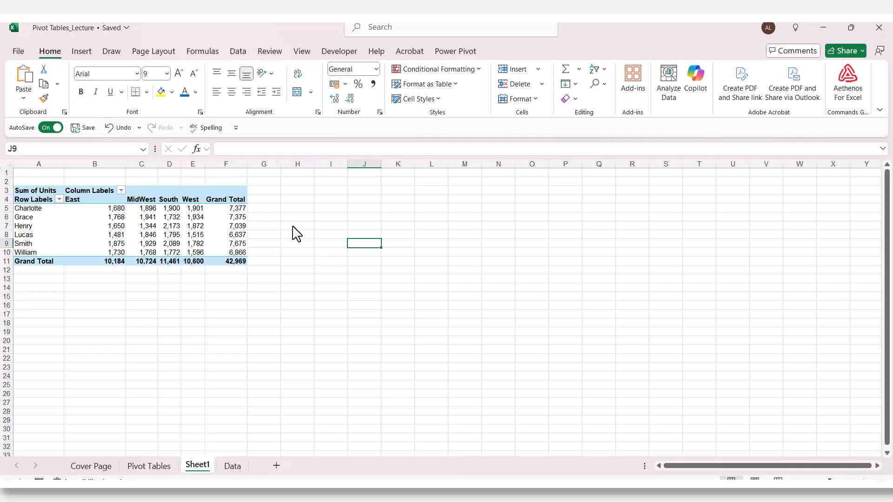
click(142, 226)
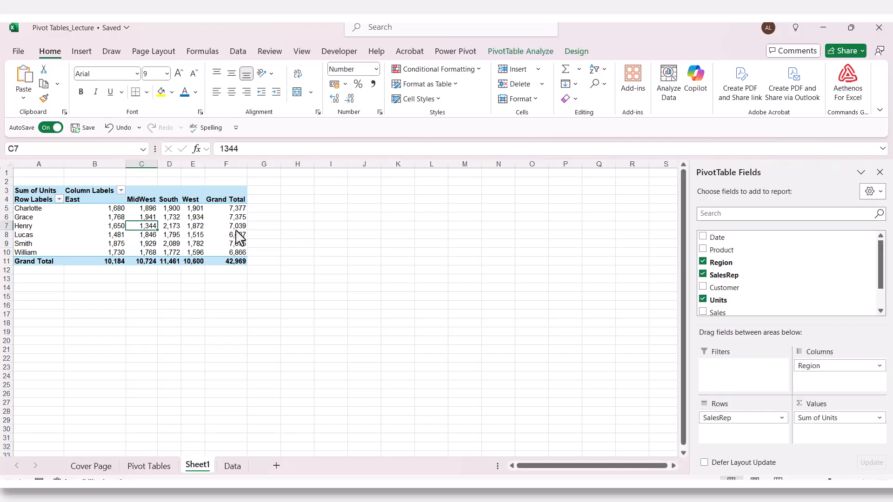
click(176, 228)
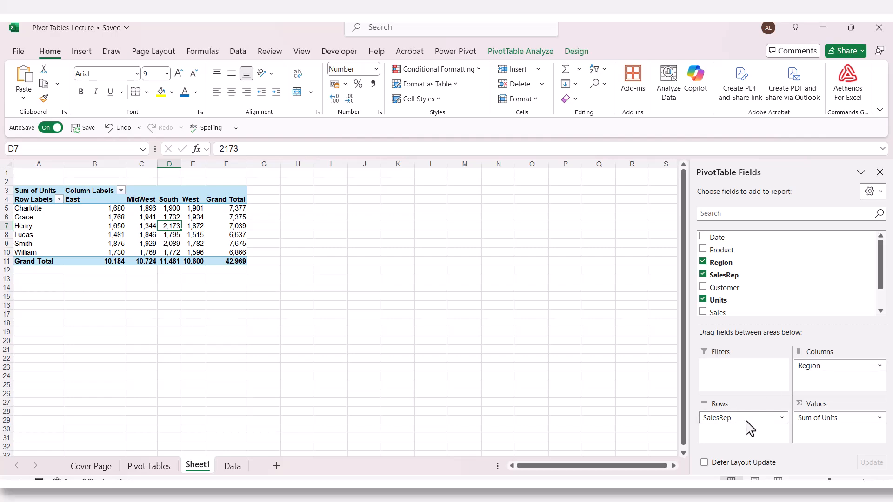
drag(740, 422, 715, 422)
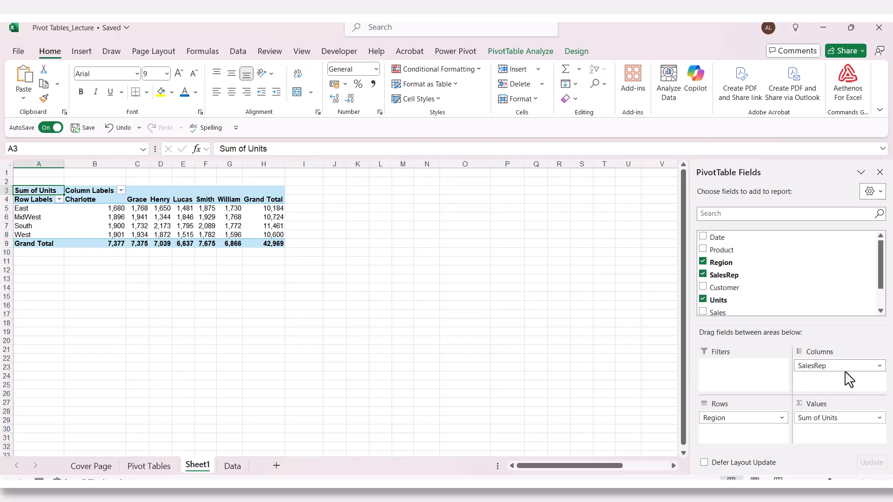
drag(846, 375, 819, 372)
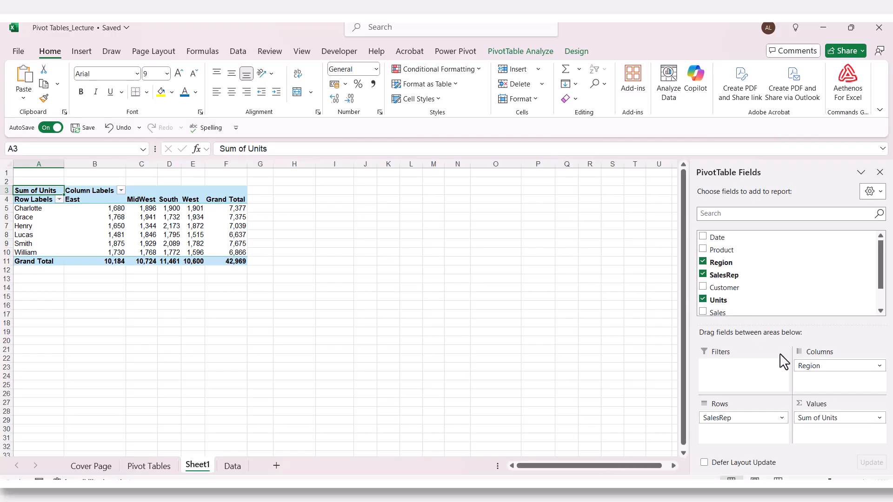
Step: Replace Units with Sales in the pivot's values
click(703, 302)
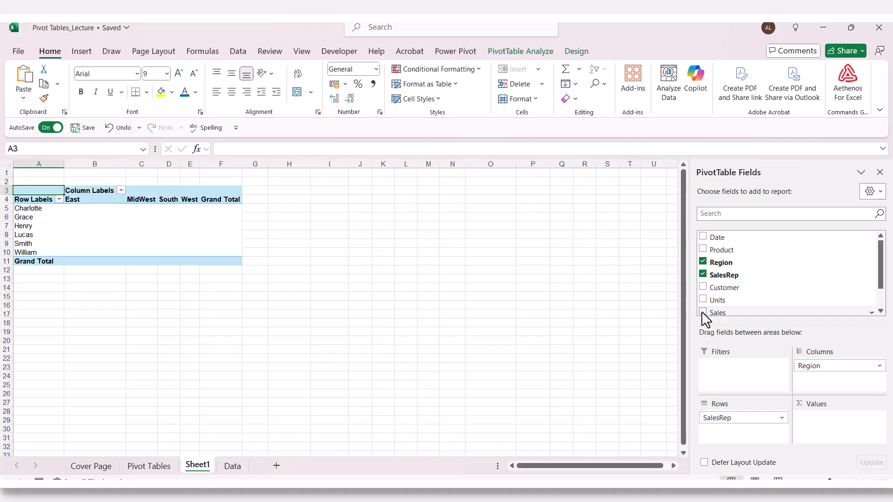
click(703, 312)
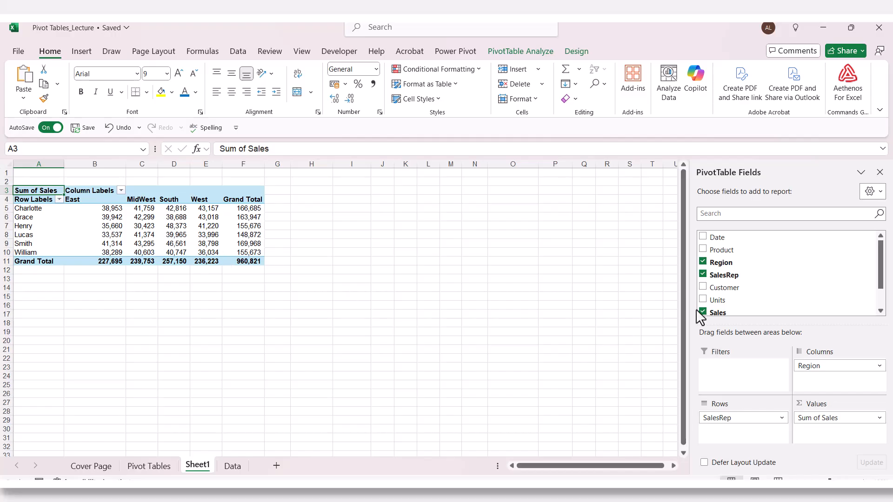
click(422, 262)
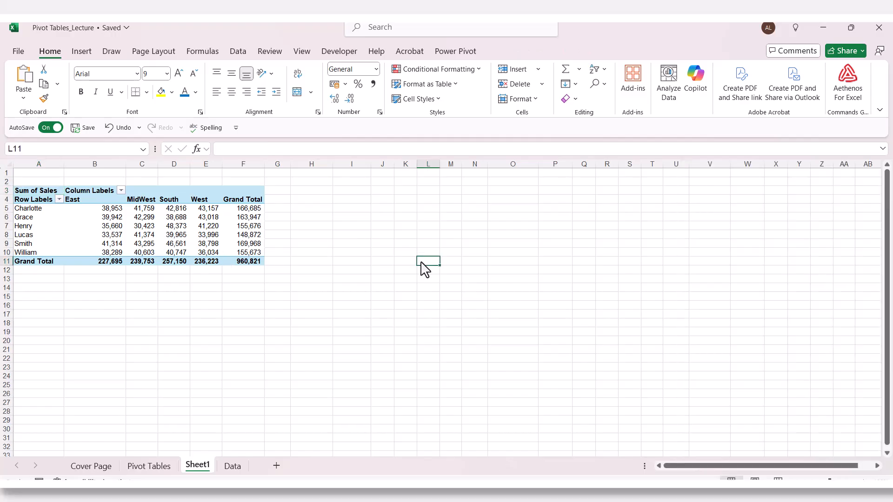
Step: Check a sales rep's MidWest, South and West sales figures in the finished report
click(145, 226)
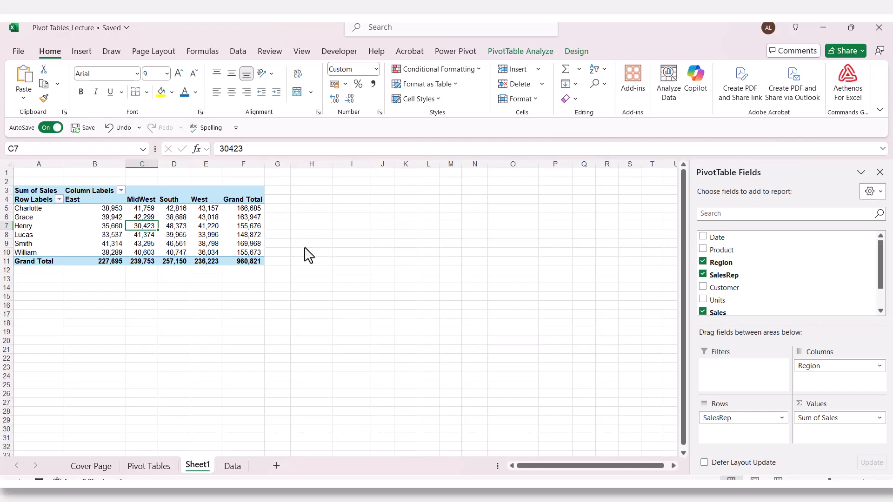
click(184, 227)
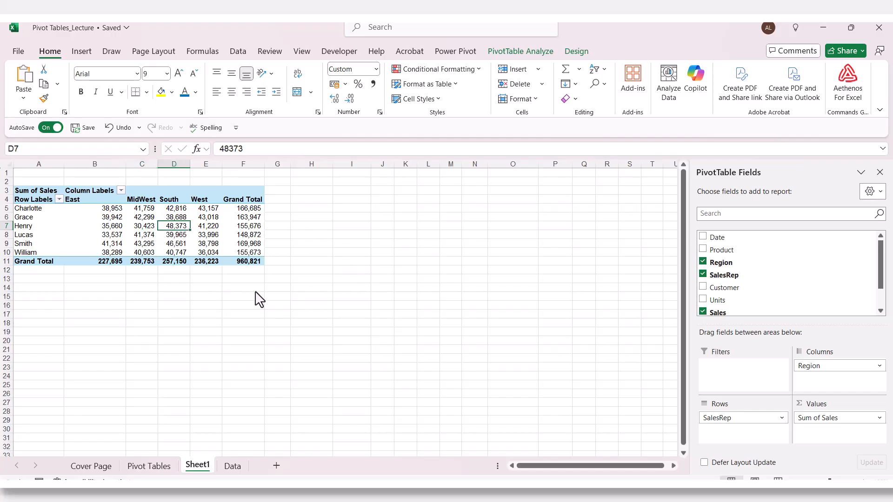
click(213, 226)
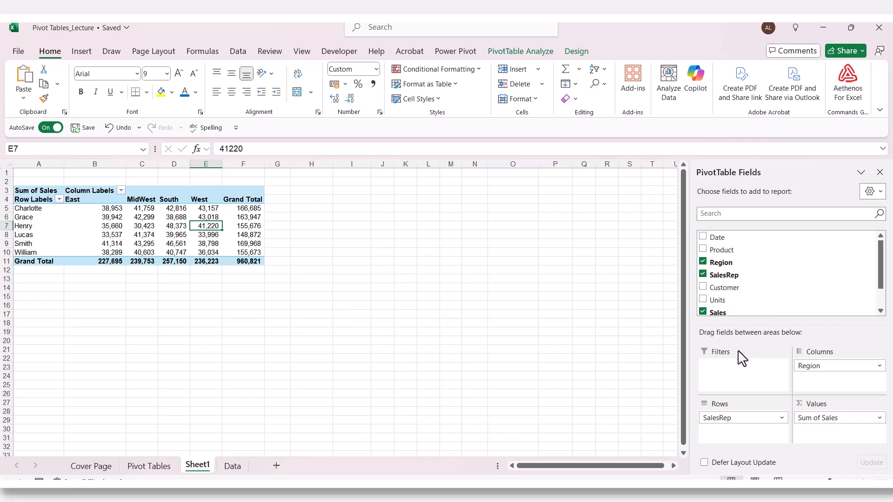
click(407, 255)
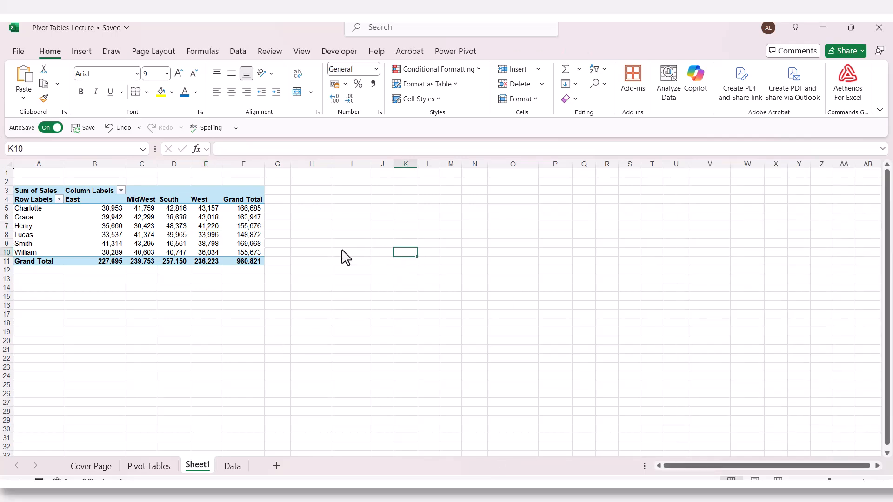